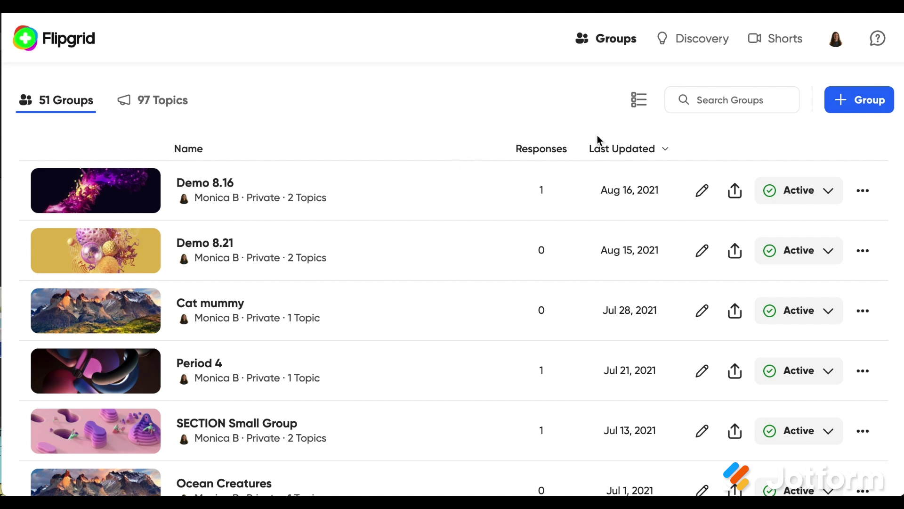
Start creating a new group, look over its form, then cancel it.
click(858, 108)
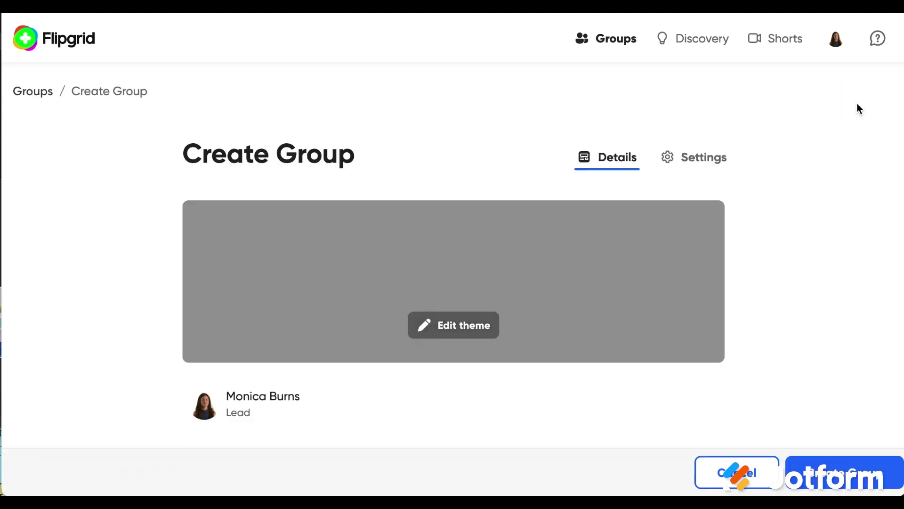
scroll(733, 221, down, 2)
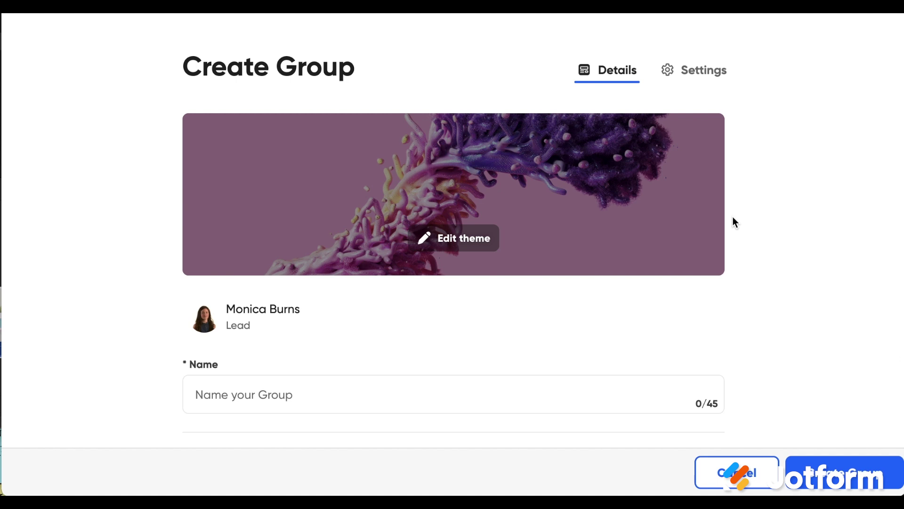
scroll(554, 199, down, 3)
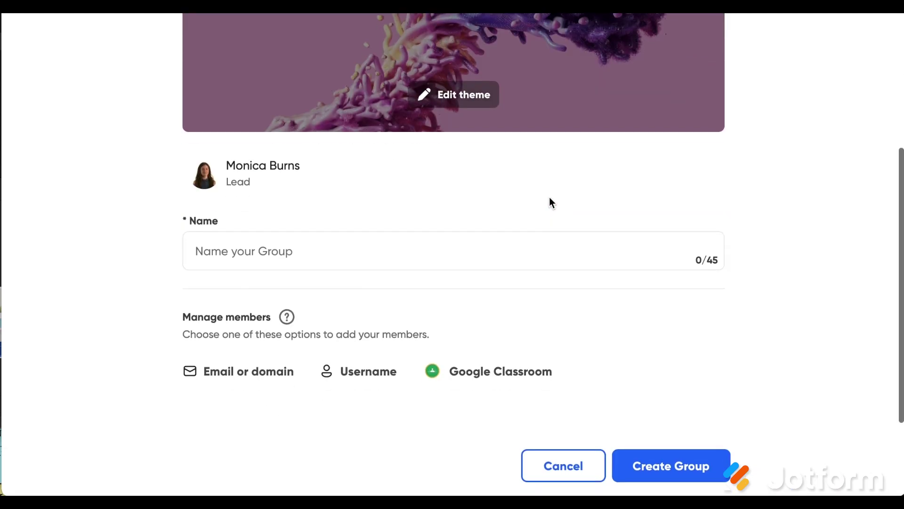
scroll(398, 228, down, 3)
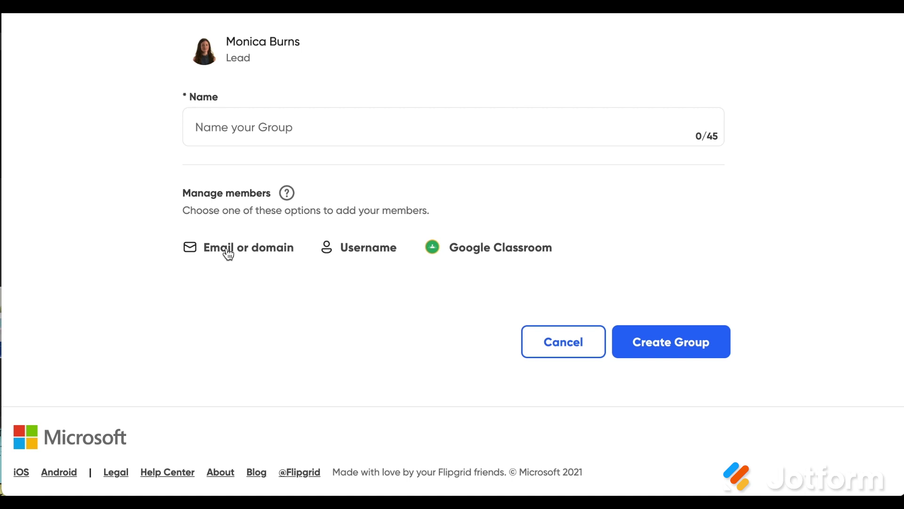
scroll(227, 254, up, 4)
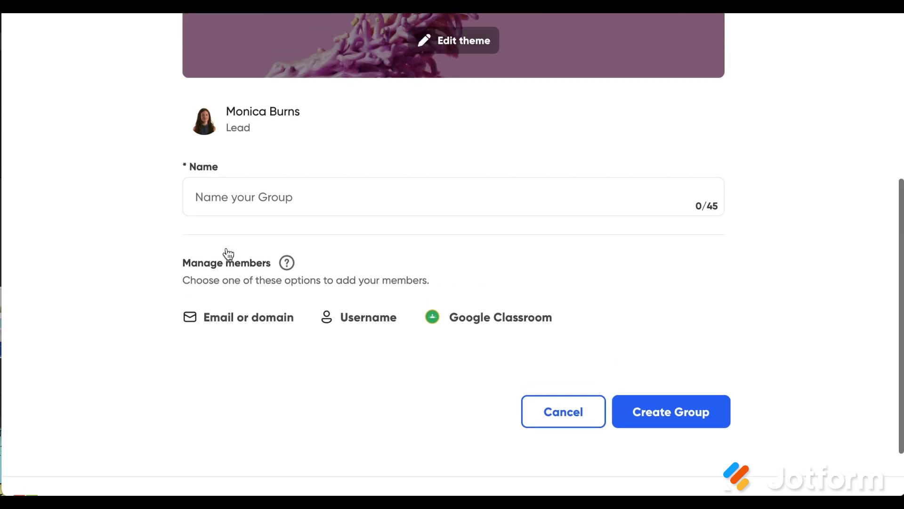
scroll(228, 255, down, 3)
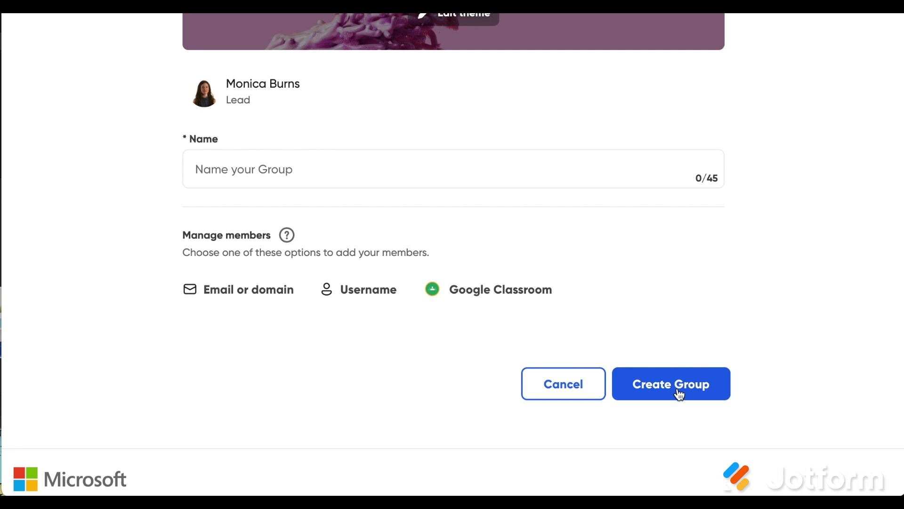
click(563, 385)
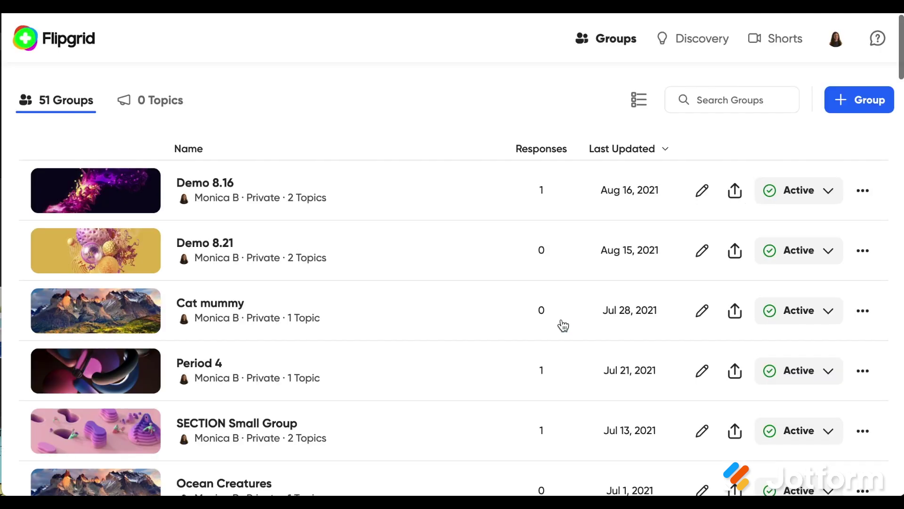
Open the Demo 8.16 group, check its topic list, and start a new topic.
click(225, 185)
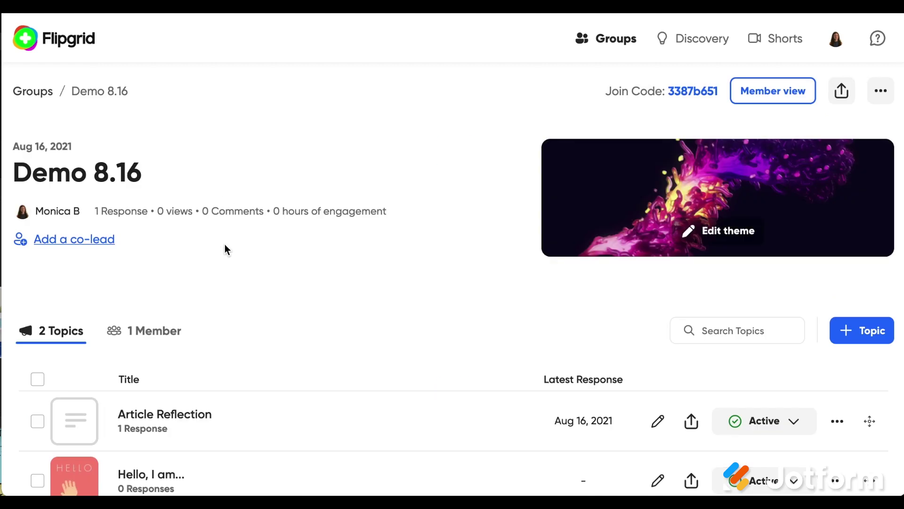
scroll(225, 245, down, 3)
scroll(224, 245, down, 2)
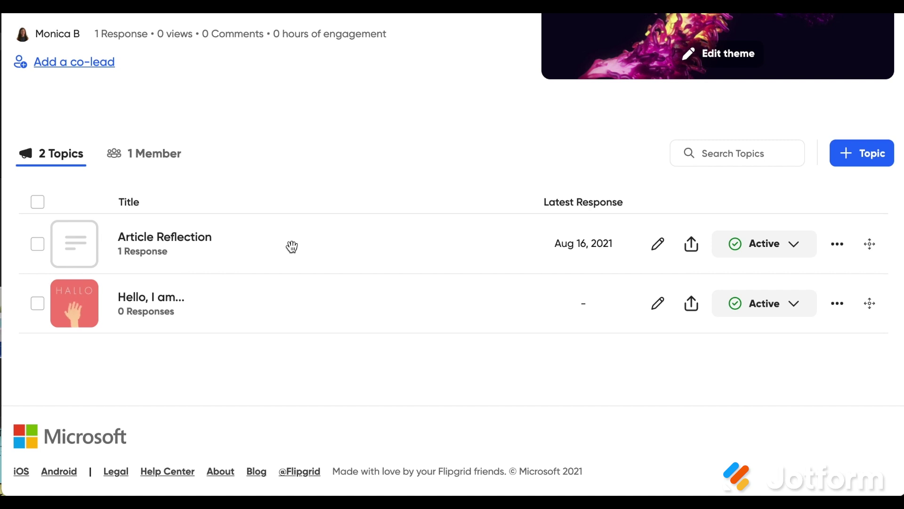
click(854, 160)
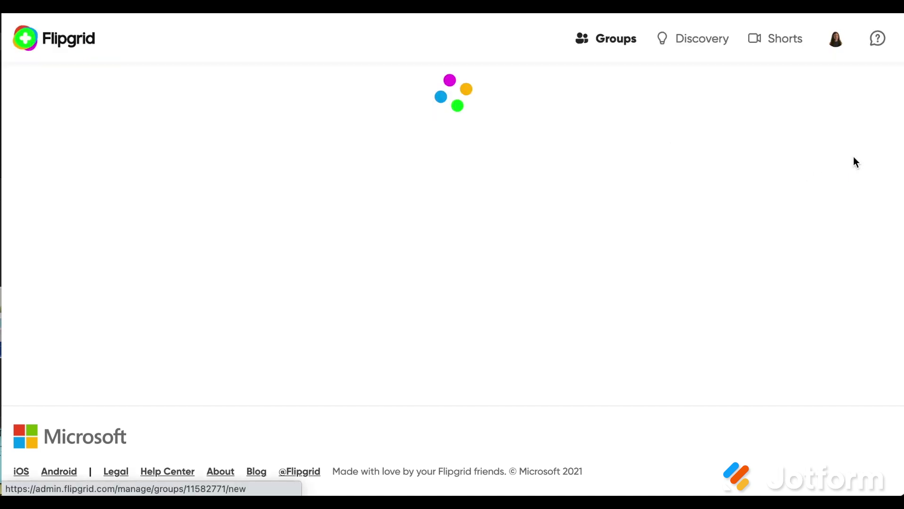
Title the topic 'Abiotic and Biotic Factors' and add a description asking for two ecosystem examples.
click(620, 236)
scroll(619, 237, down, 2)
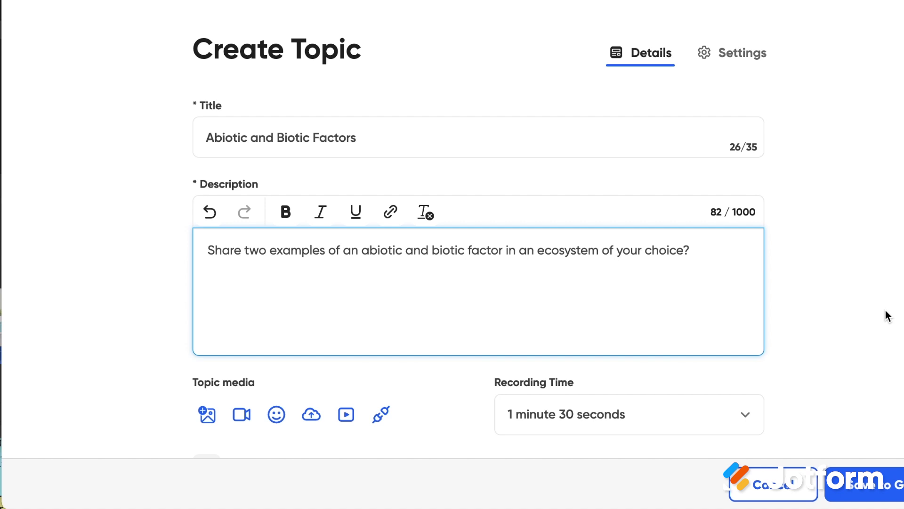
click(725, 259)
Replace the description's trailing '?' with '.' and set Recording Time to 30 seconds.
key(BackSpace)
text(.)
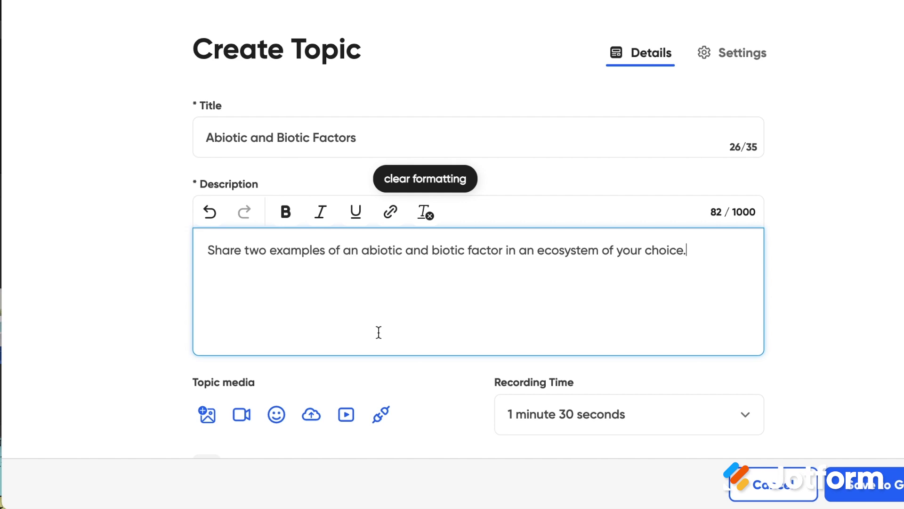
scroll(377, 331, down, 3)
scroll(378, 333, down, 1)
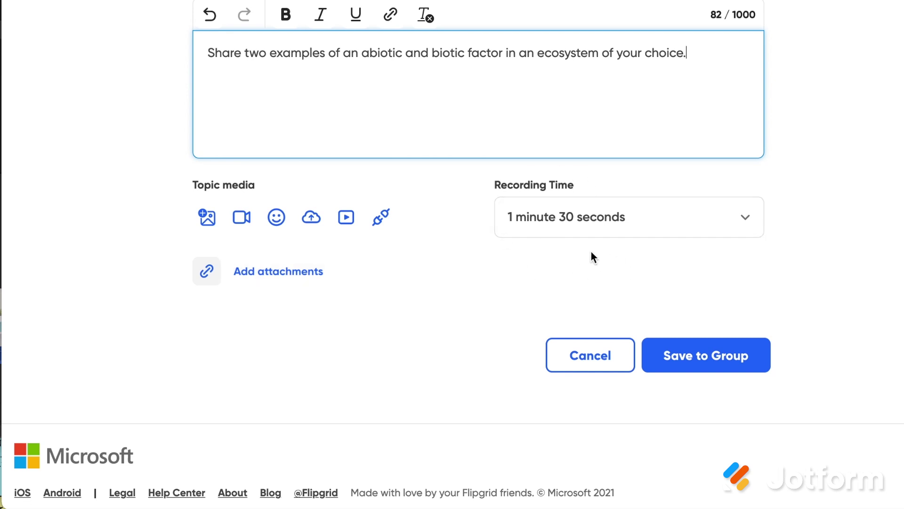
click(676, 217)
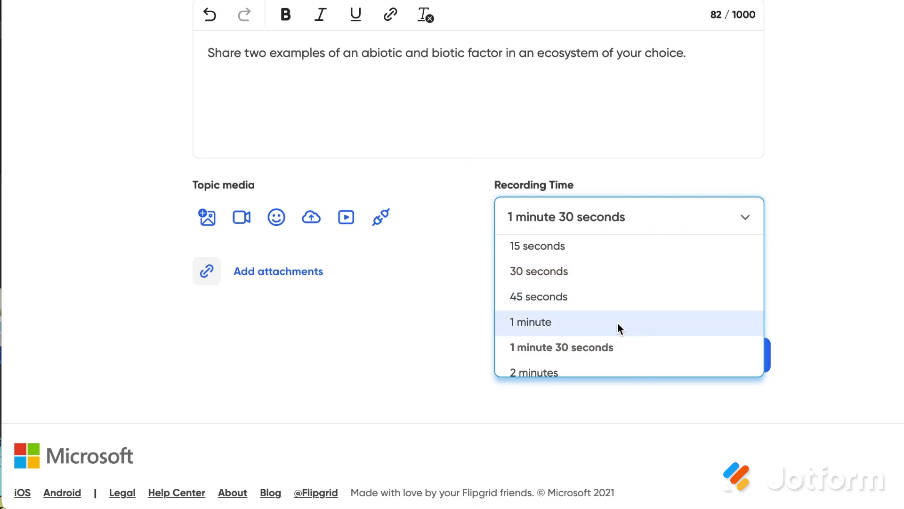
click(615, 279)
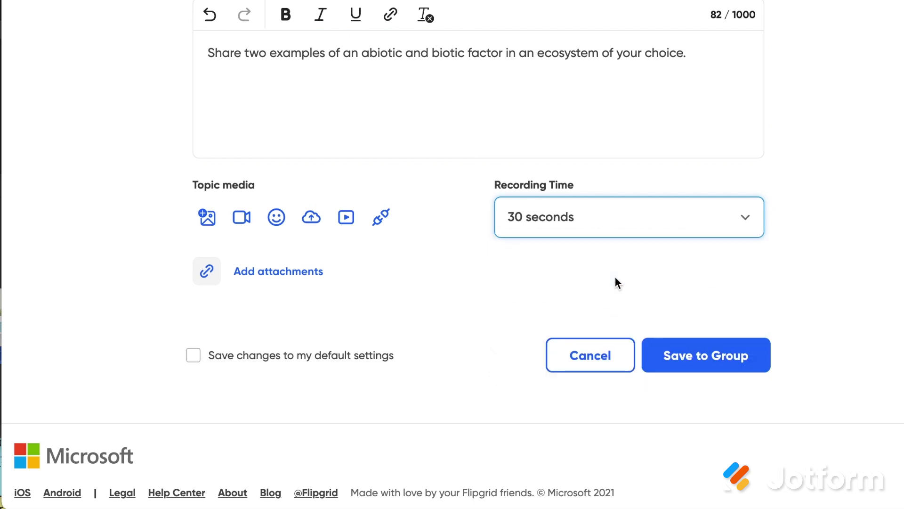
Save the topic to the Demo 8.16 group and close the 'Your Topic is ready!' dialog.
click(705, 363)
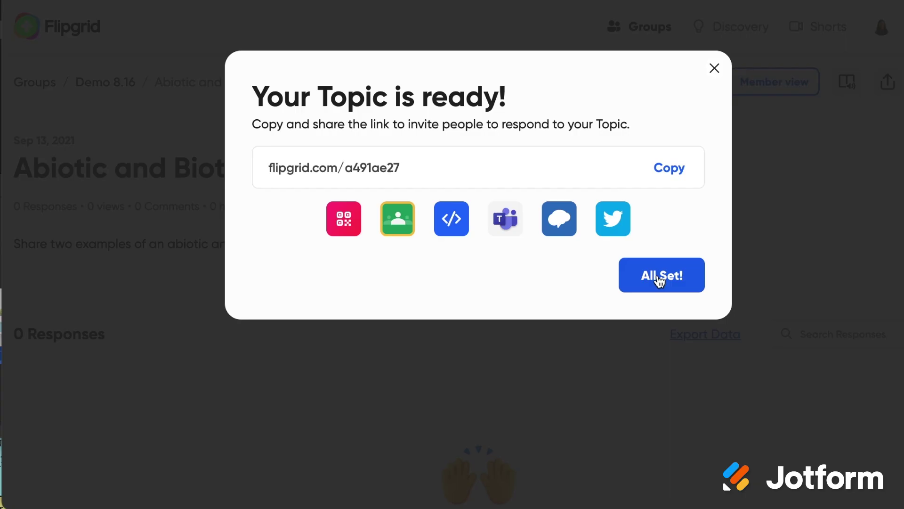
click(658, 277)
Switch to Member view to see the Abiotic and Biotic Factors topic as students would.
scroll(603, 367, down, 3)
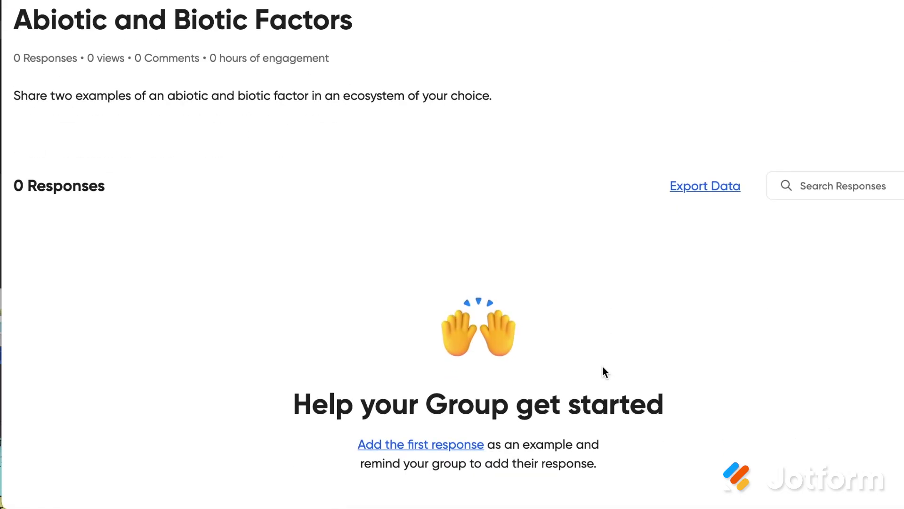
scroll(603, 368, up, 3)
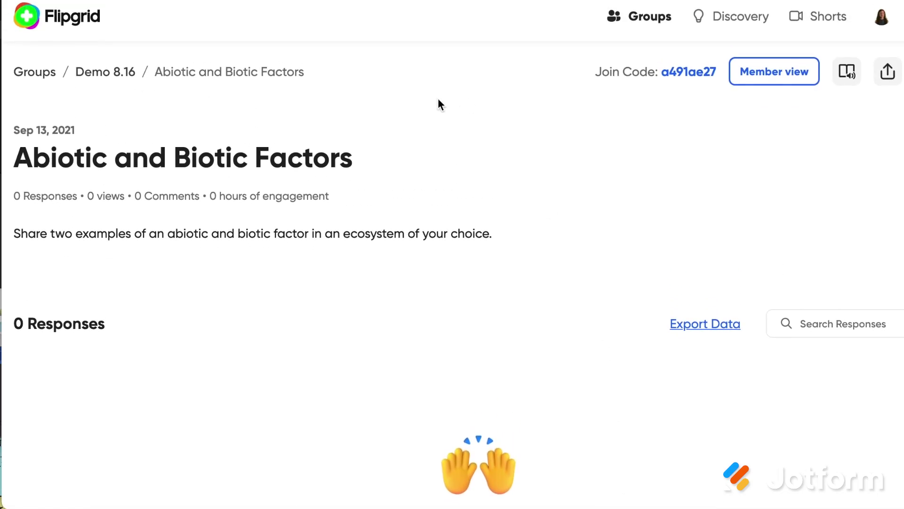
click(775, 71)
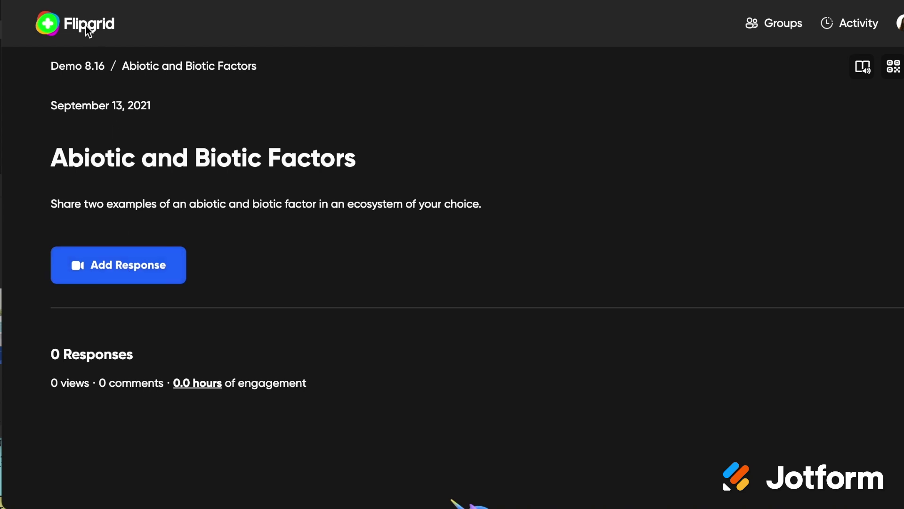
Return to the Demo 8.16 group page and scroll through its three topics.
click(77, 66)
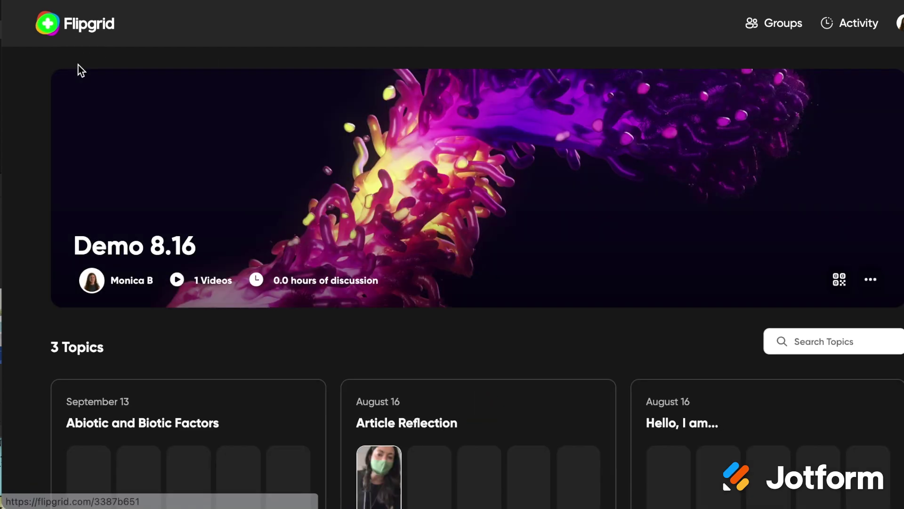
scroll(112, 193, down, 2)
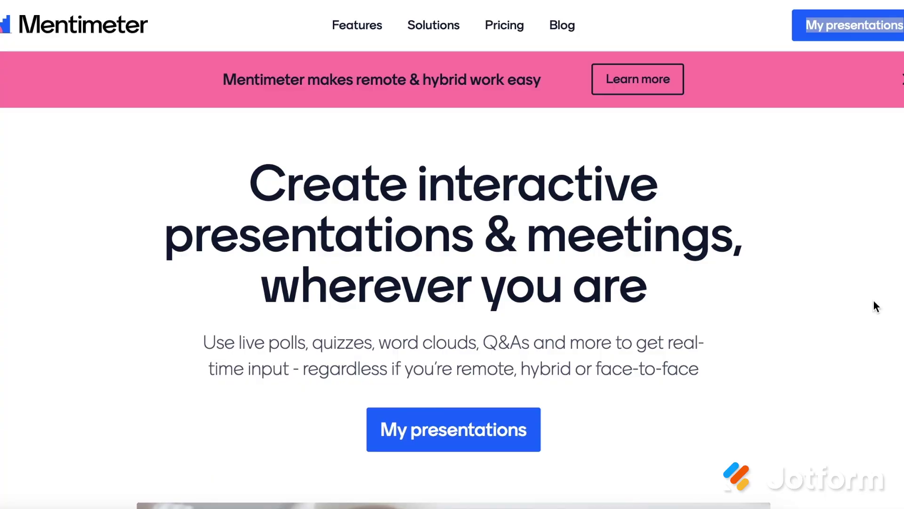
Browse the My presentations list in Mentimeter and begin a new presentation.
click(849, 29)
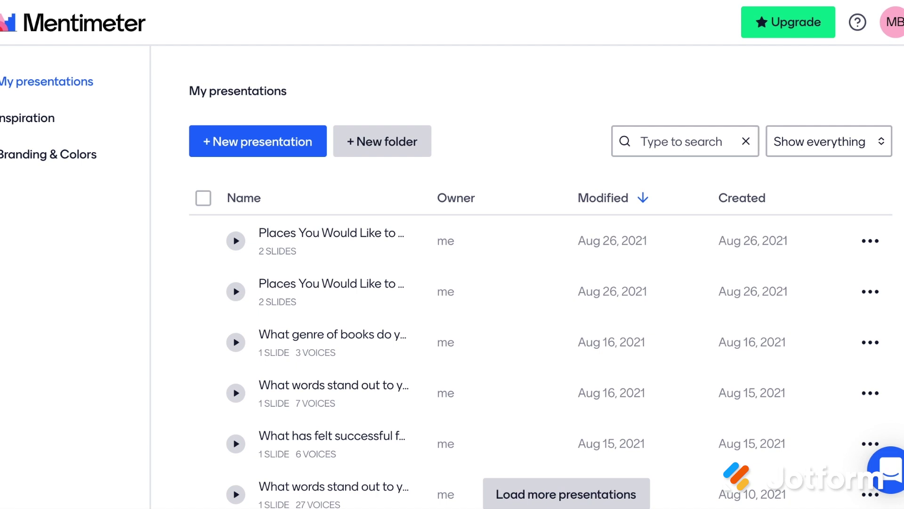
scroll(414, 289, down, 5)
scroll(414, 288, up, 5)
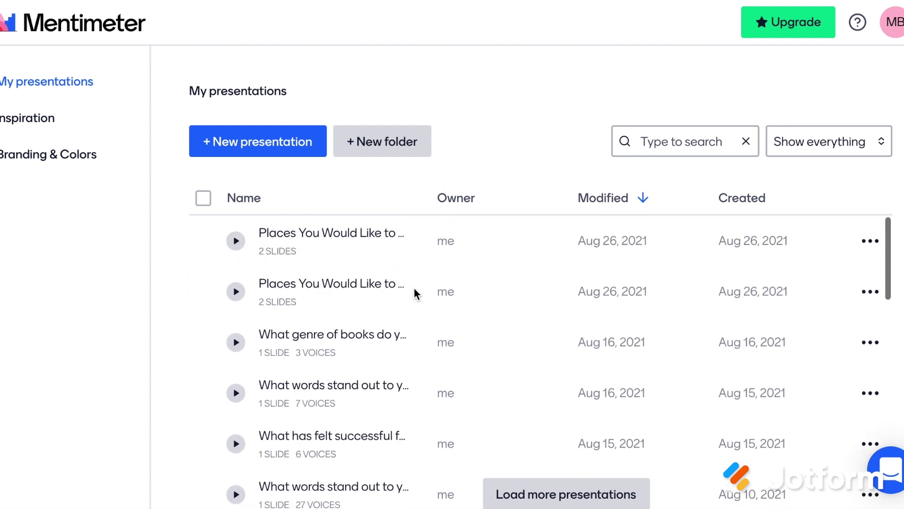
click(271, 136)
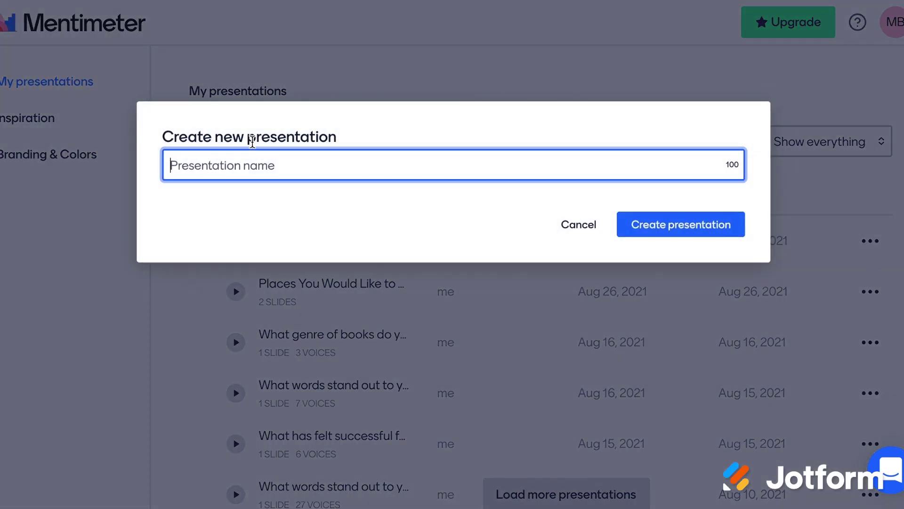
Name the new presentation 'Demo' and create it.
text(Demo)
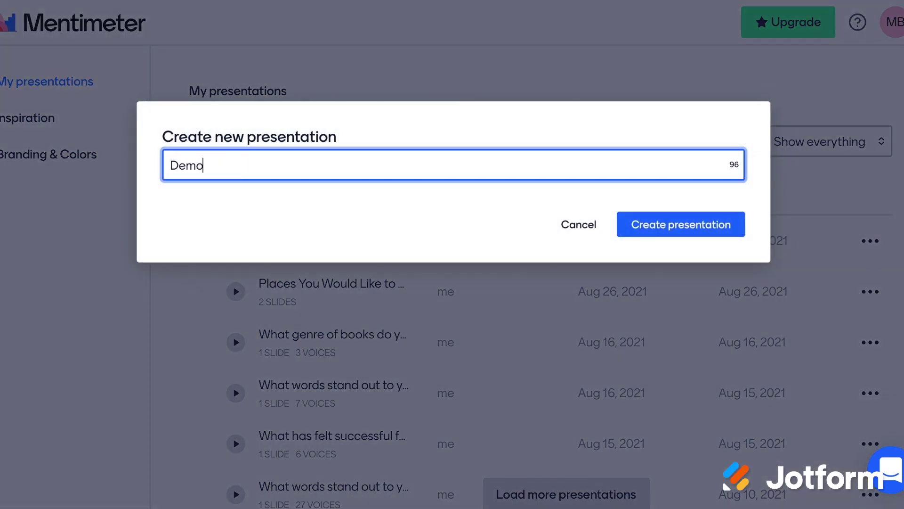
click(665, 225)
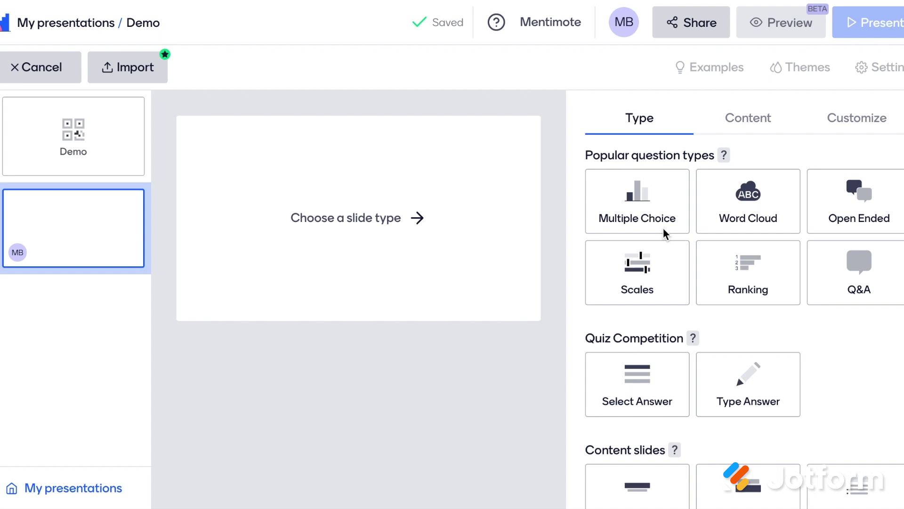
Make the first slide Multiple Choice and review its three default options and result layouts.
click(651, 197)
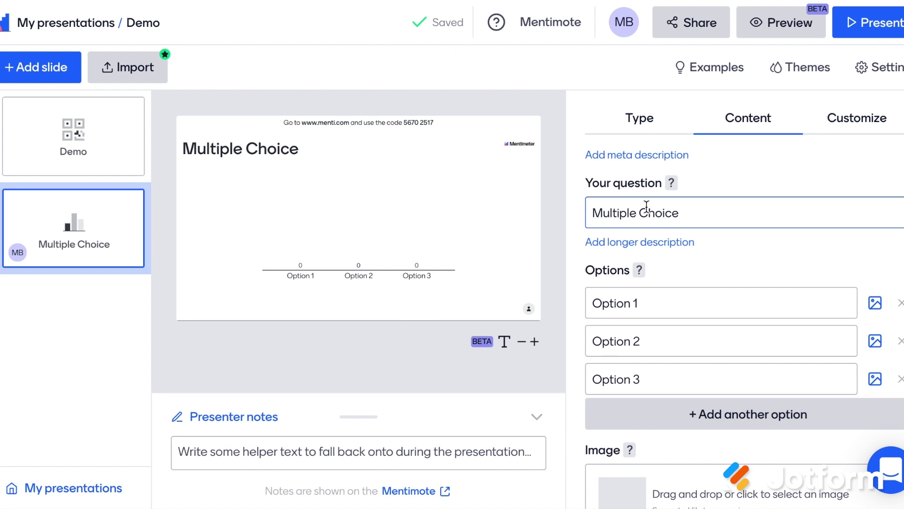
scroll(687, 292, down, 1)
click(667, 321)
scroll(668, 330, down, 1)
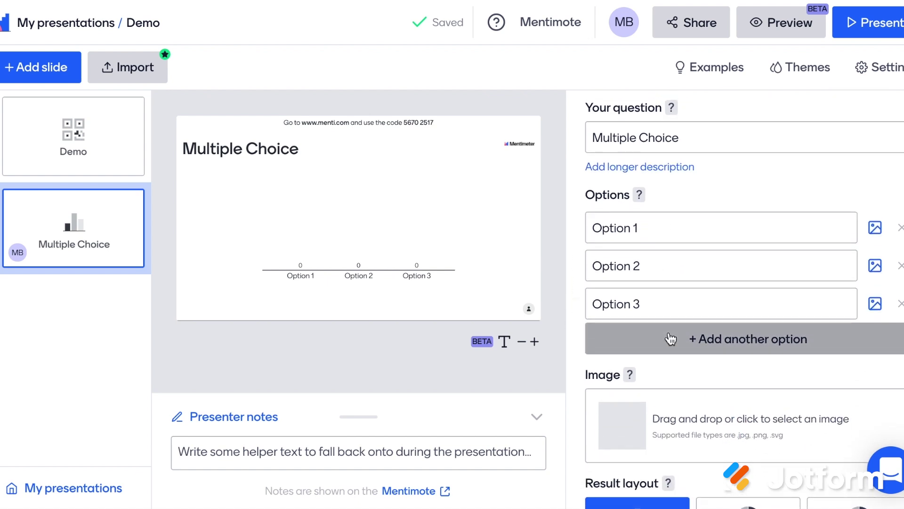
scroll(672, 338, down, 4)
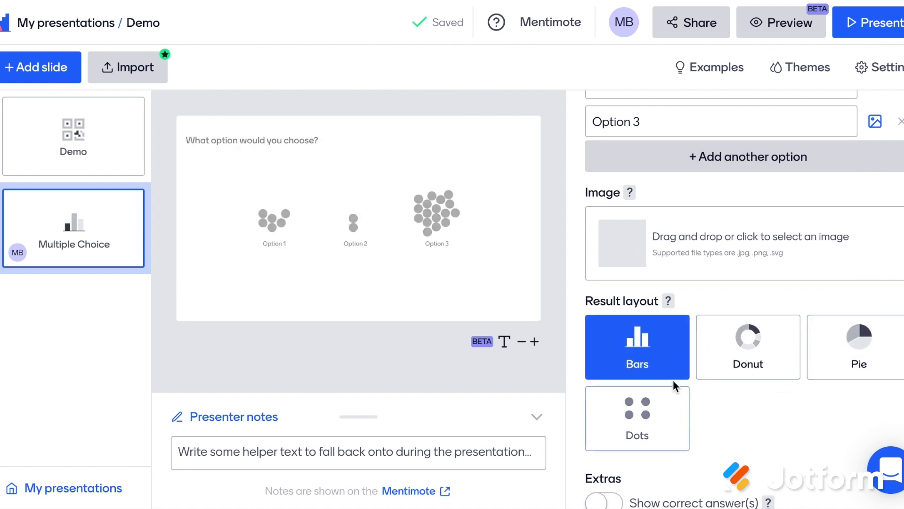
scroll(639, 418, up, 5)
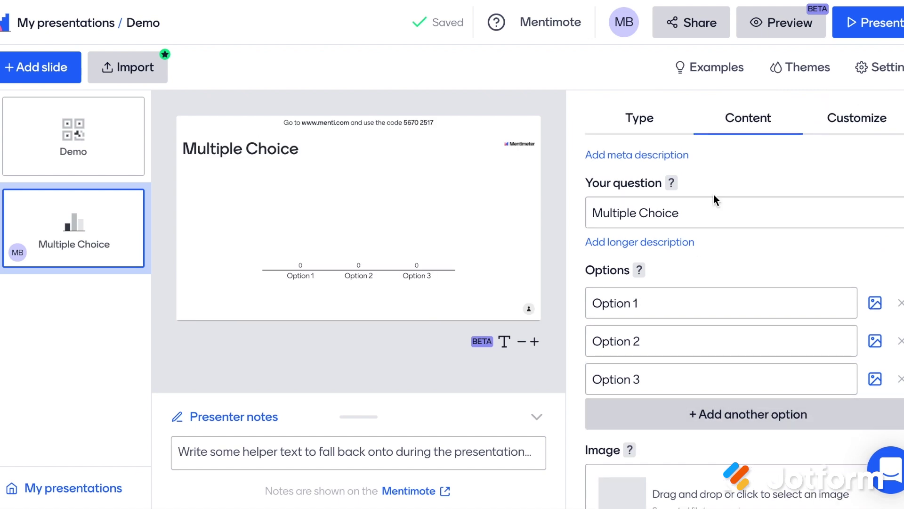
Switch the slide's question type from Multiple Choice to Word Cloud.
click(669, 115)
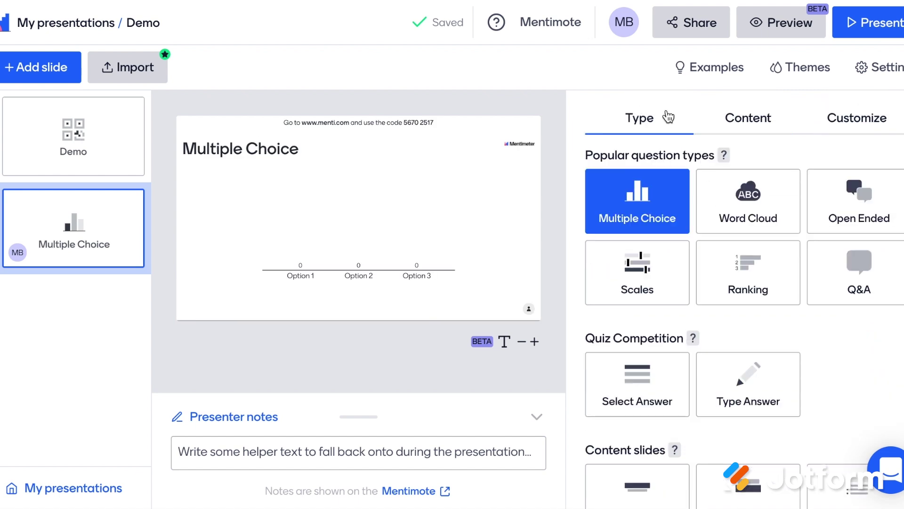
click(755, 195)
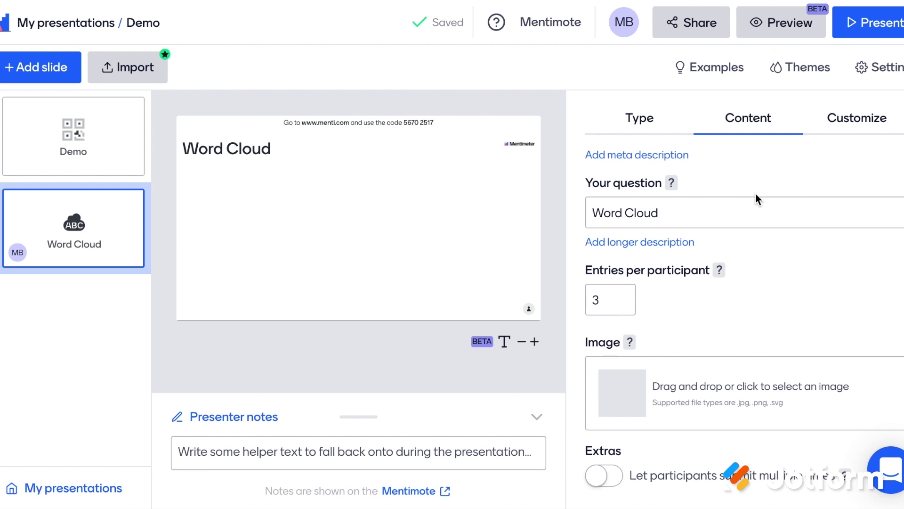
scroll(652, 253, down, 1)
scroll(651, 253, up, 1)
click(640, 117)
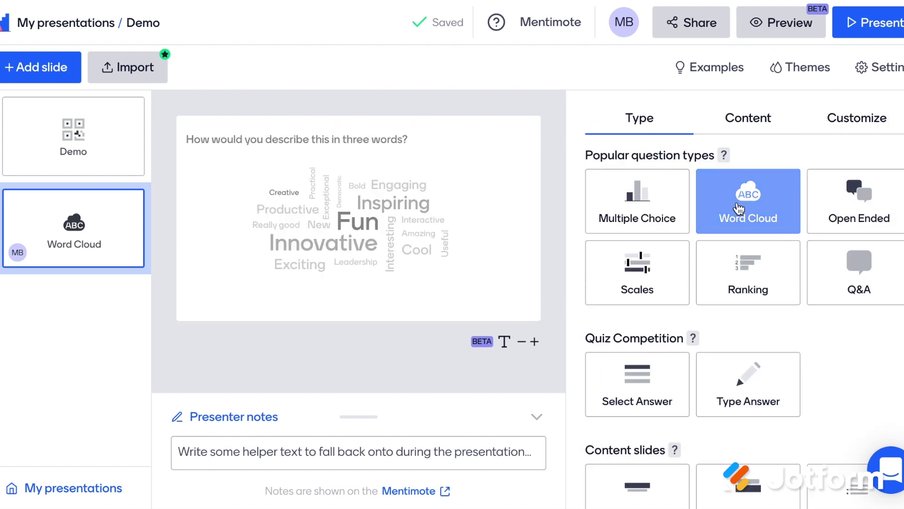